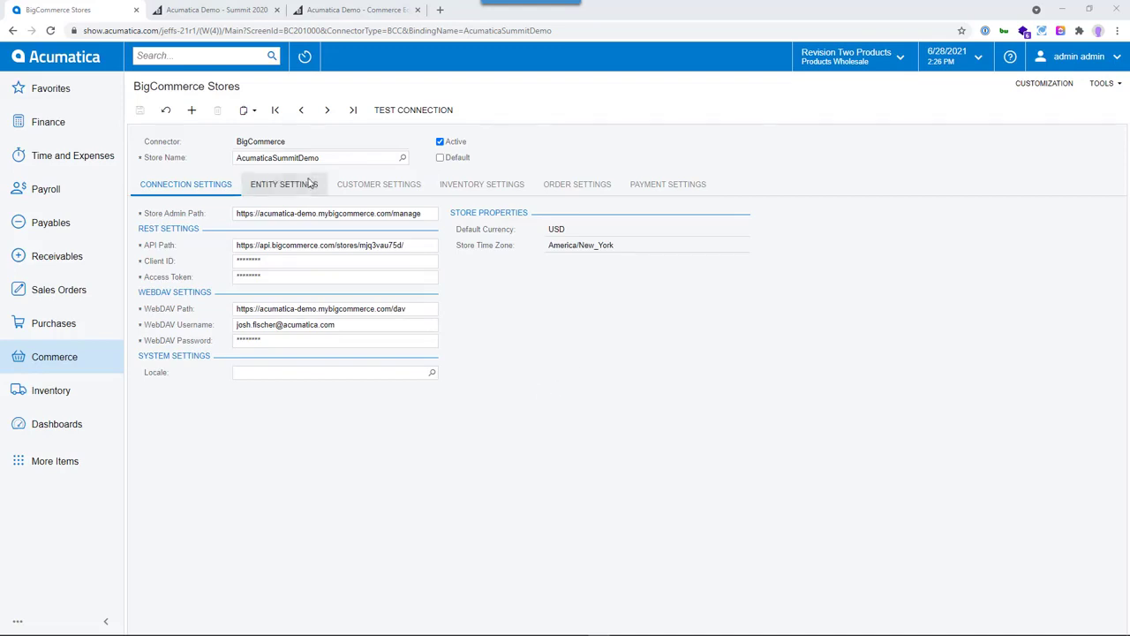
Step: Open the BigCommerce Stores page and review the connection, entity and customer settings of the AcumaticaSummitDemo store
left_click(55, 358)
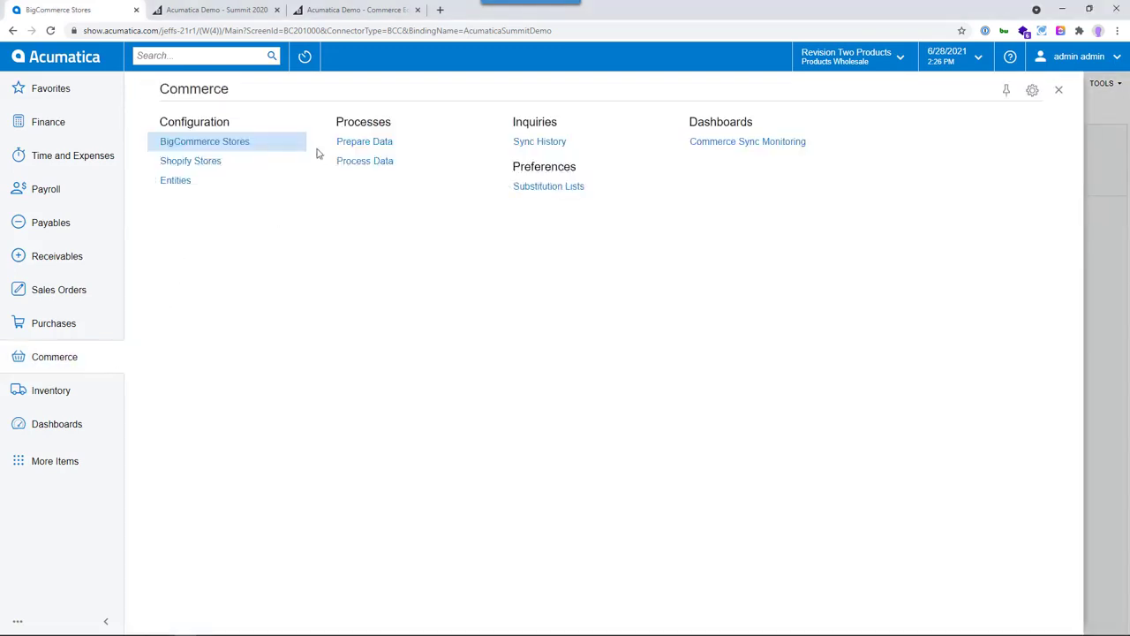
left_click(223, 142)
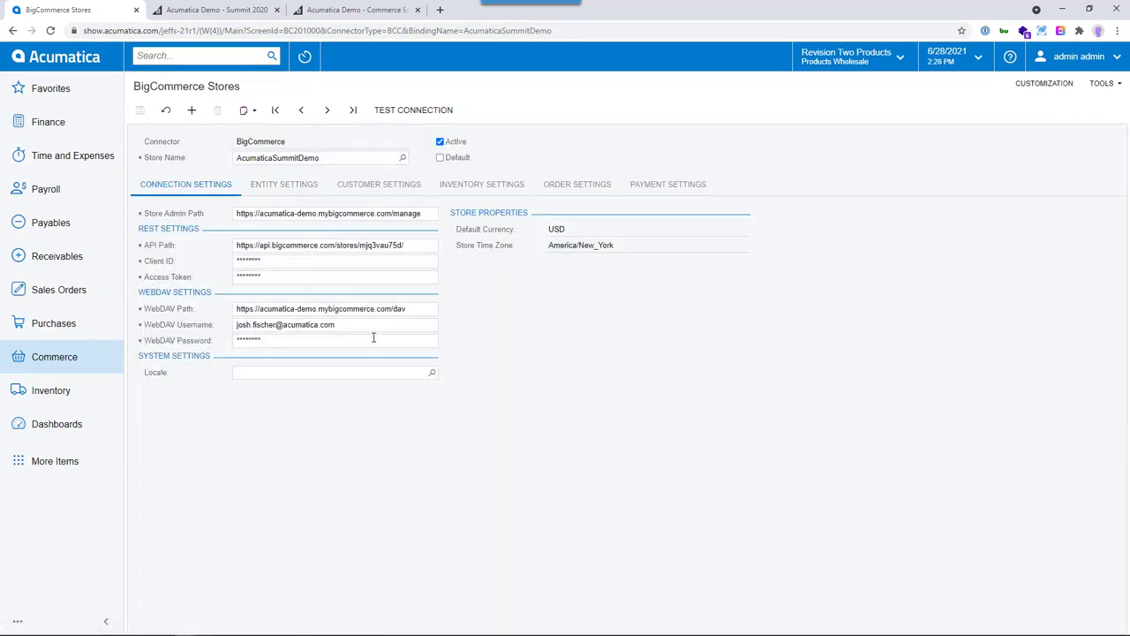
left_click(296, 187)
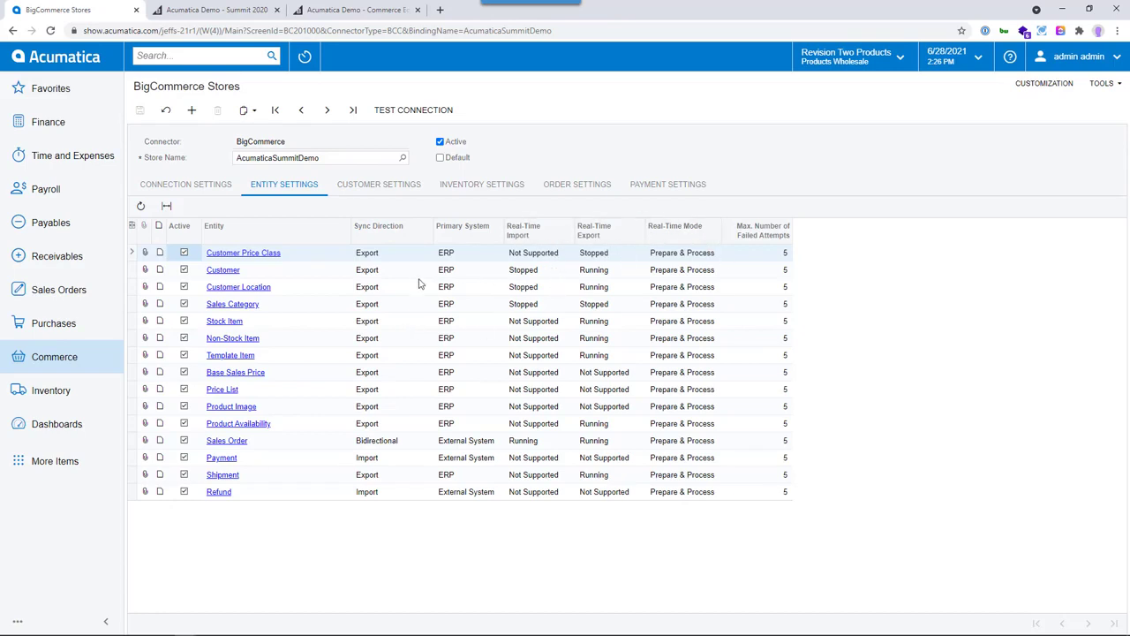
left_click(379, 185)
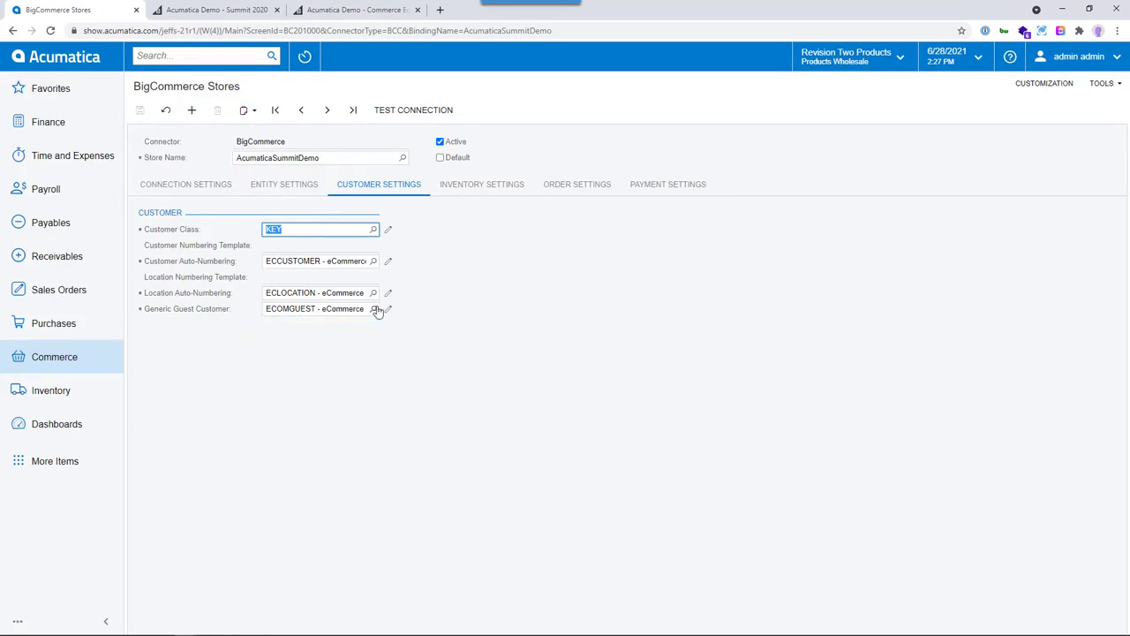
Step: Review the store's inventory settings, checking the available options for Related Items, Default Visibility and When Qty Unavailable
left_click(490, 189)
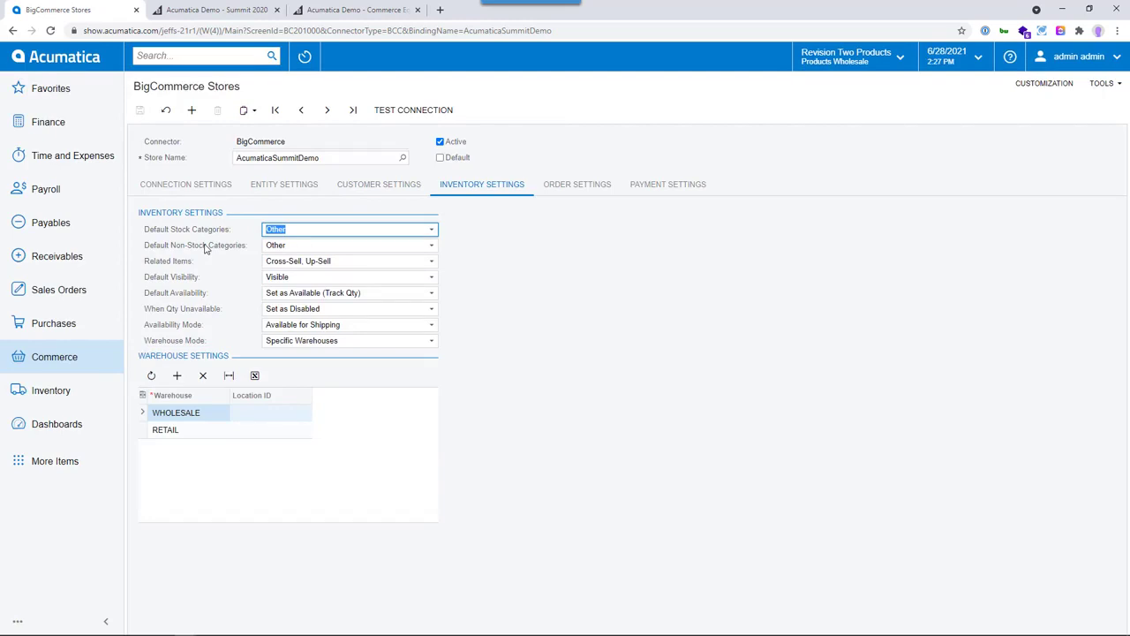
left_click(431, 262)
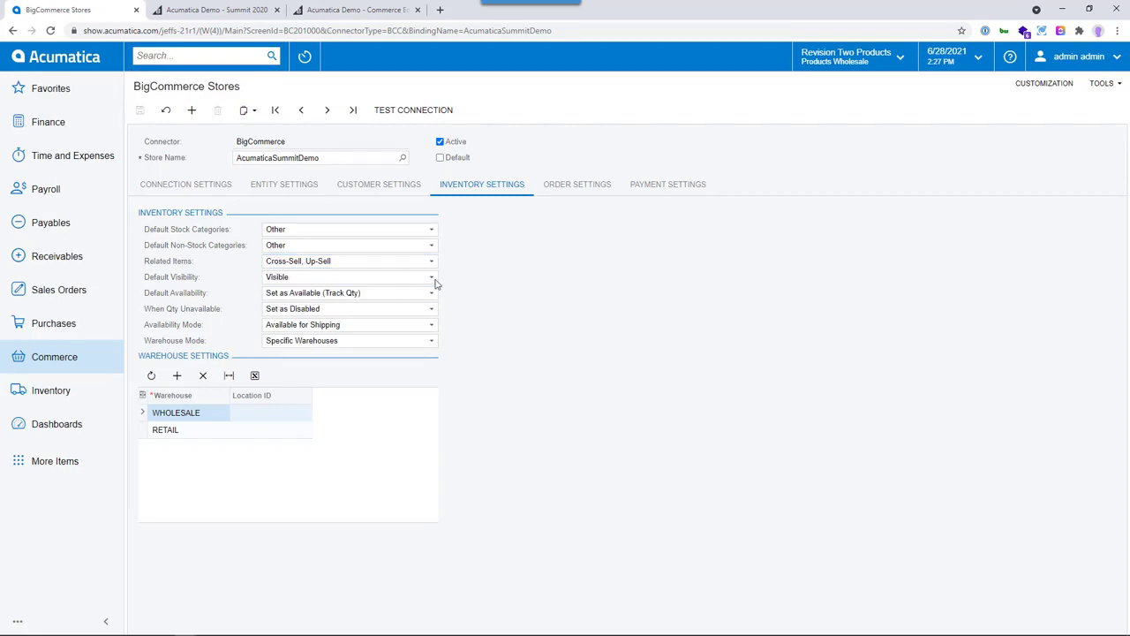
left_click(432, 278)
left_click(500, 301)
left_click(324, 309)
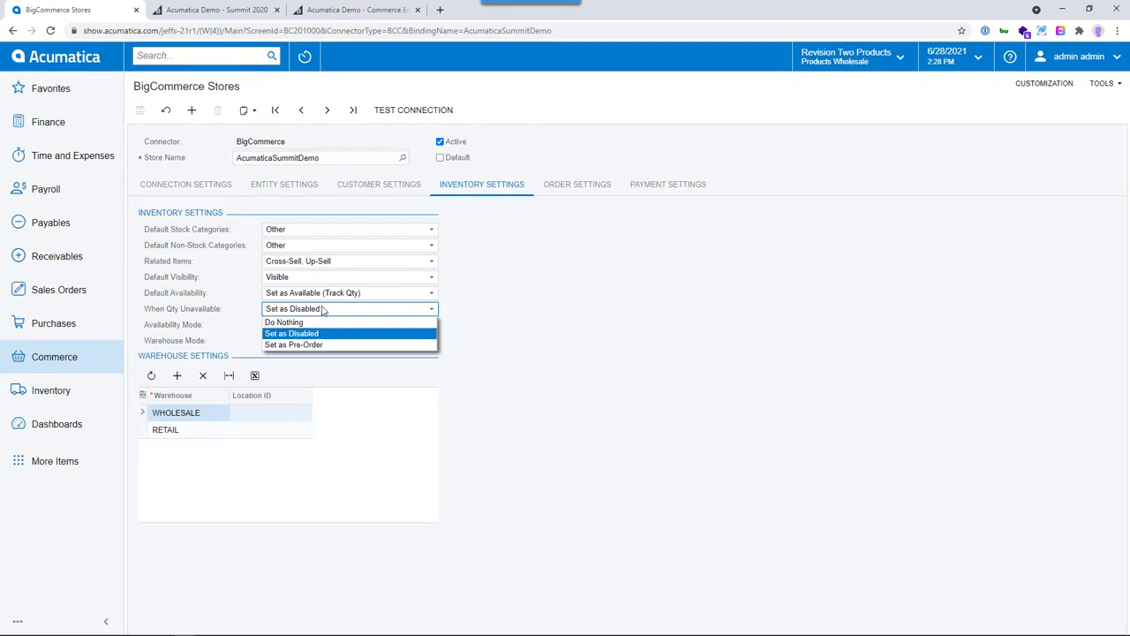
left_click(493, 322)
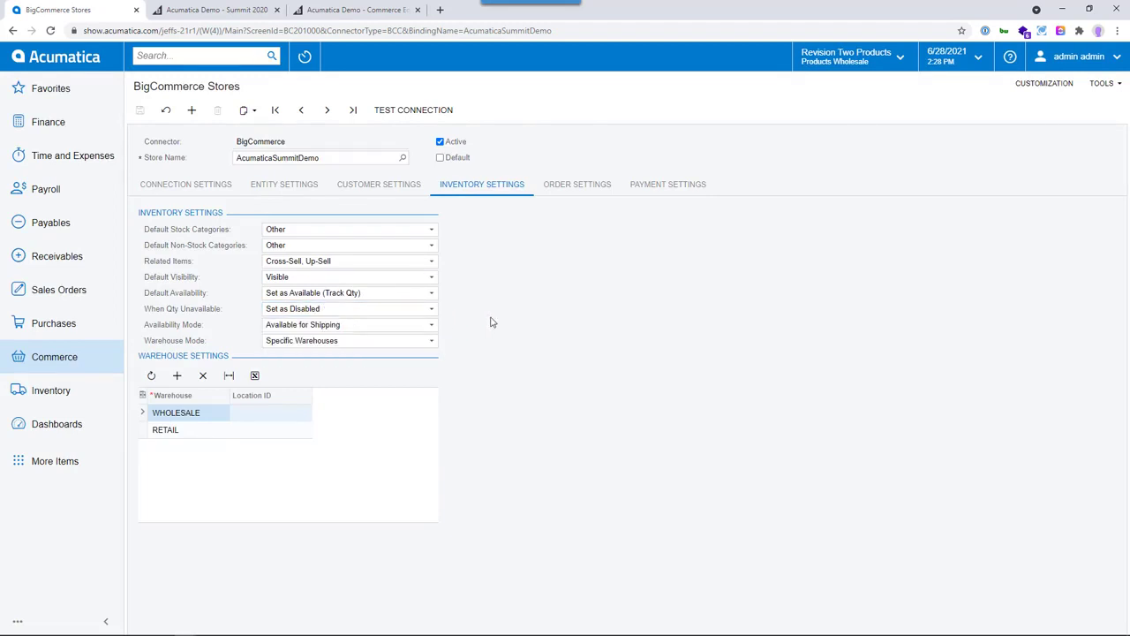
Step: Switch When Qty Unavailable to Do Nothing, and set it back to Set as Disabled
left_click(431, 311)
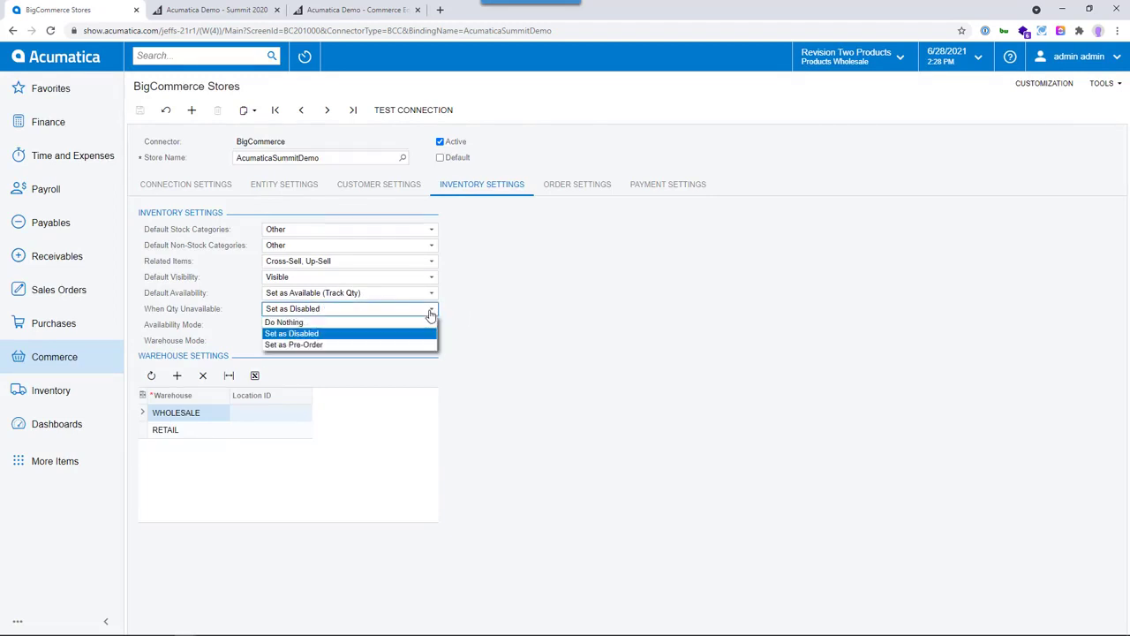
left_click(353, 322)
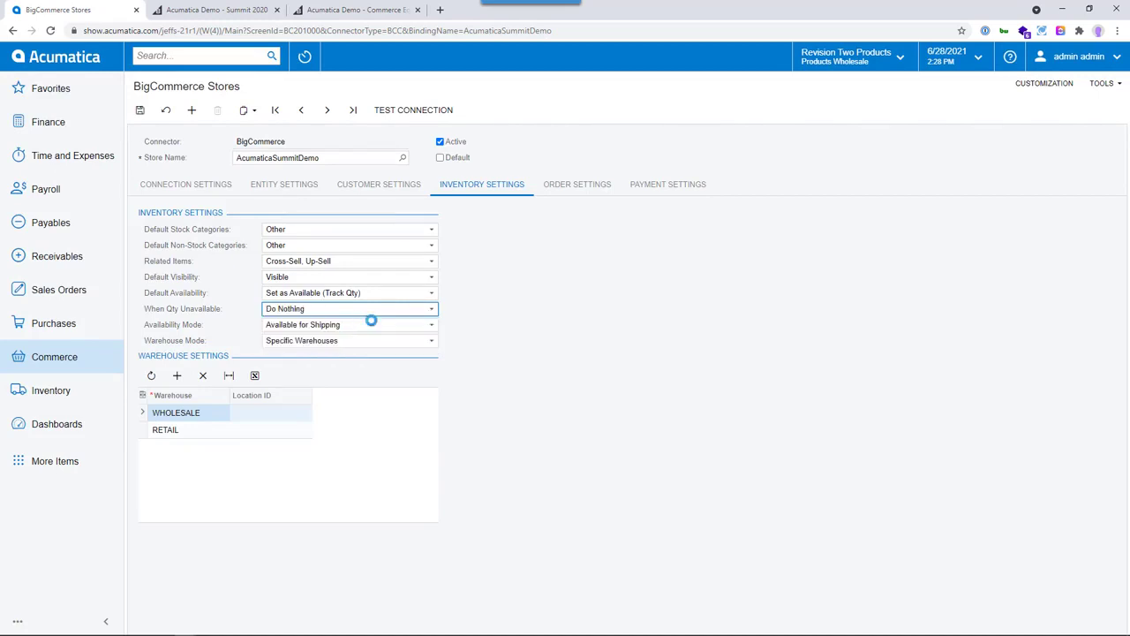
left_click(425, 312)
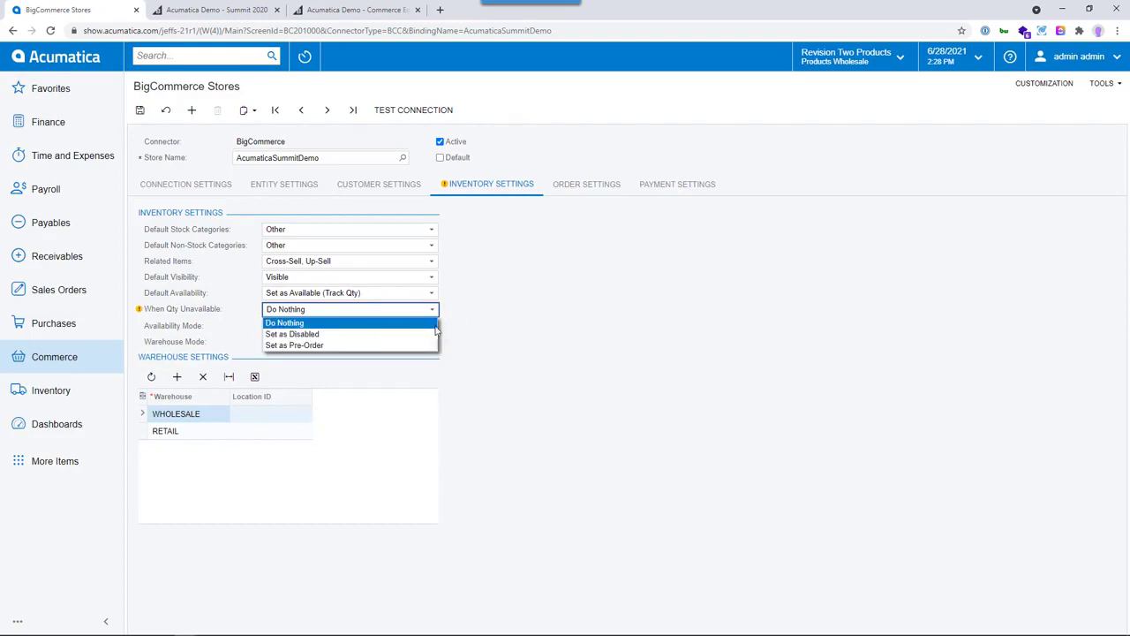
left_click(426, 334)
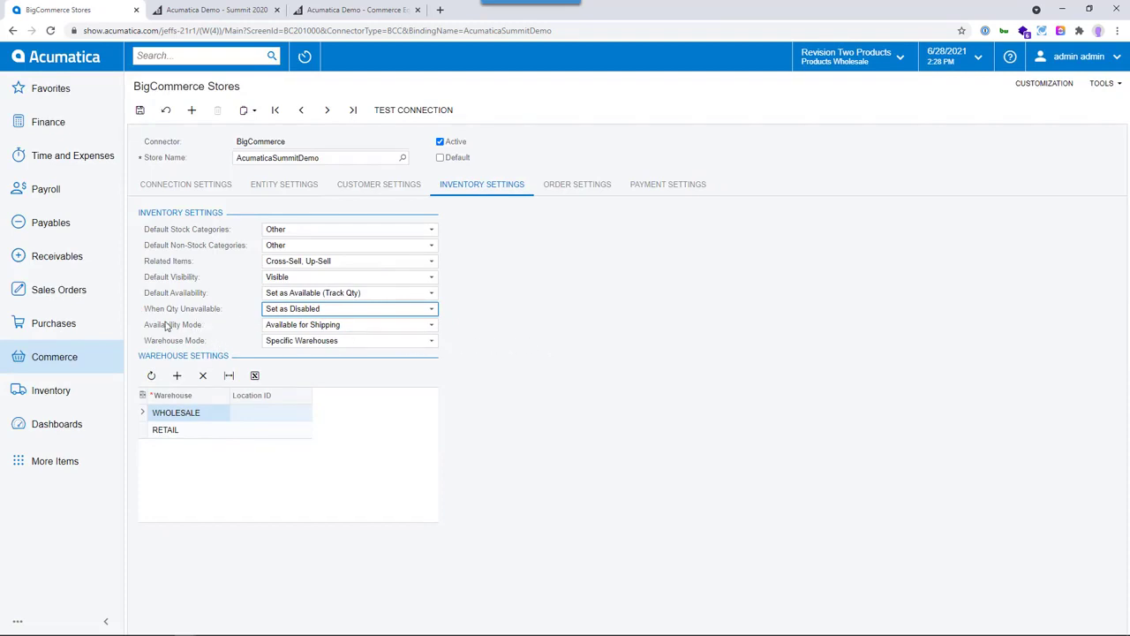
Step: Examine the available Availability Mode options in the inventory settings without changing the selection
left_click(301, 325)
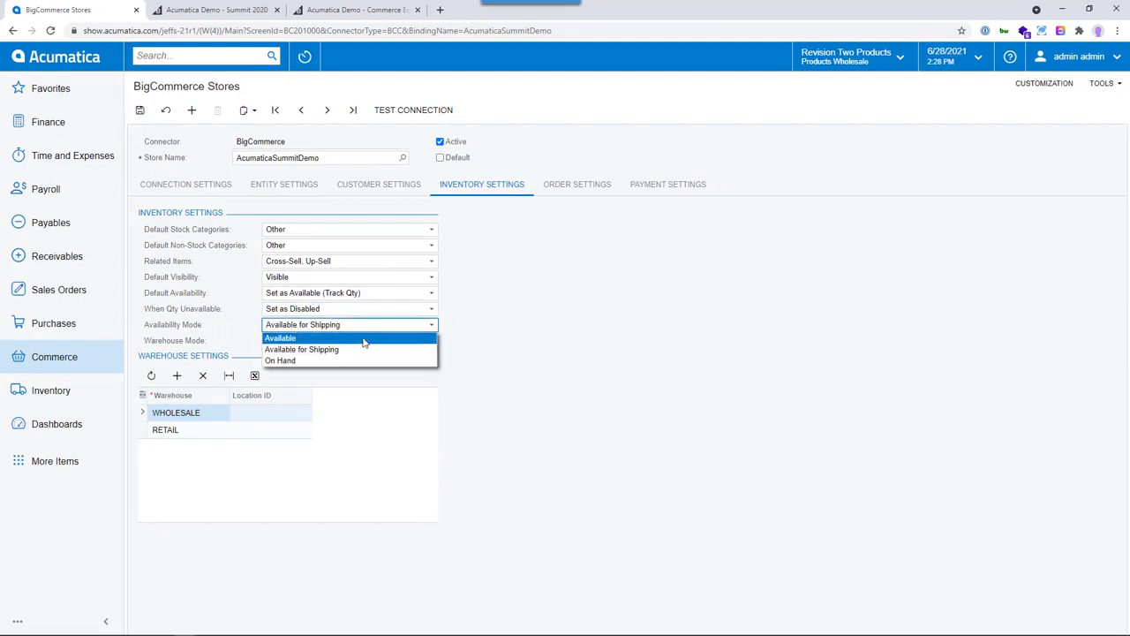
left_click(538, 367)
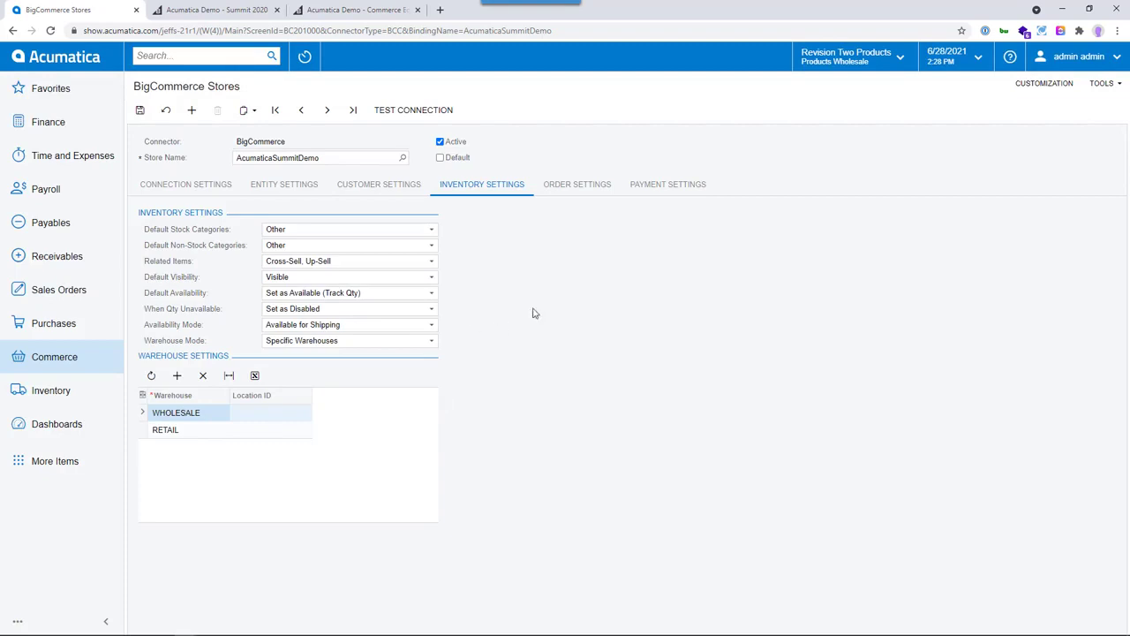
Step: Review the store's order settings with the shipping option mapping, and the base currency payment methods in its payment settings
left_click(576, 185)
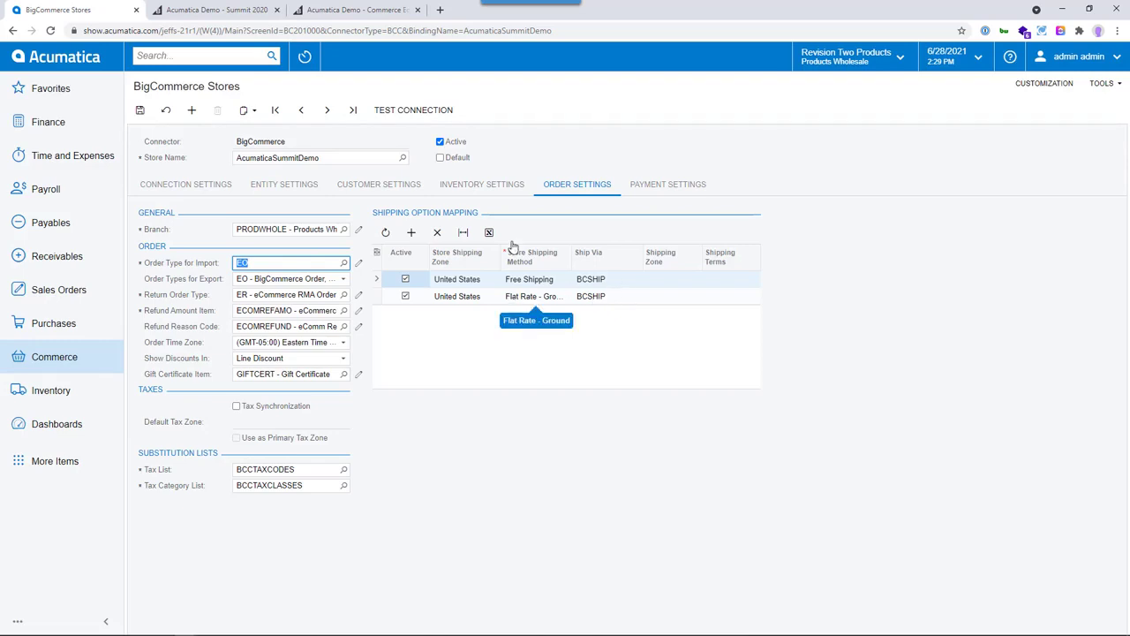
left_click(662, 188)
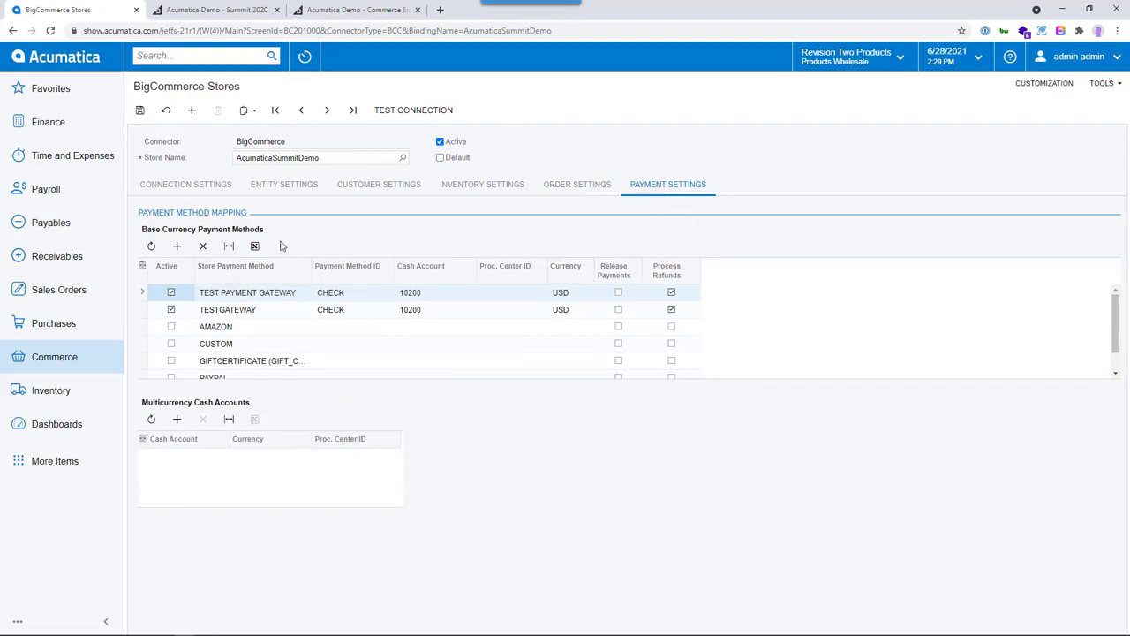
scroll(244, 316, "down", 1)
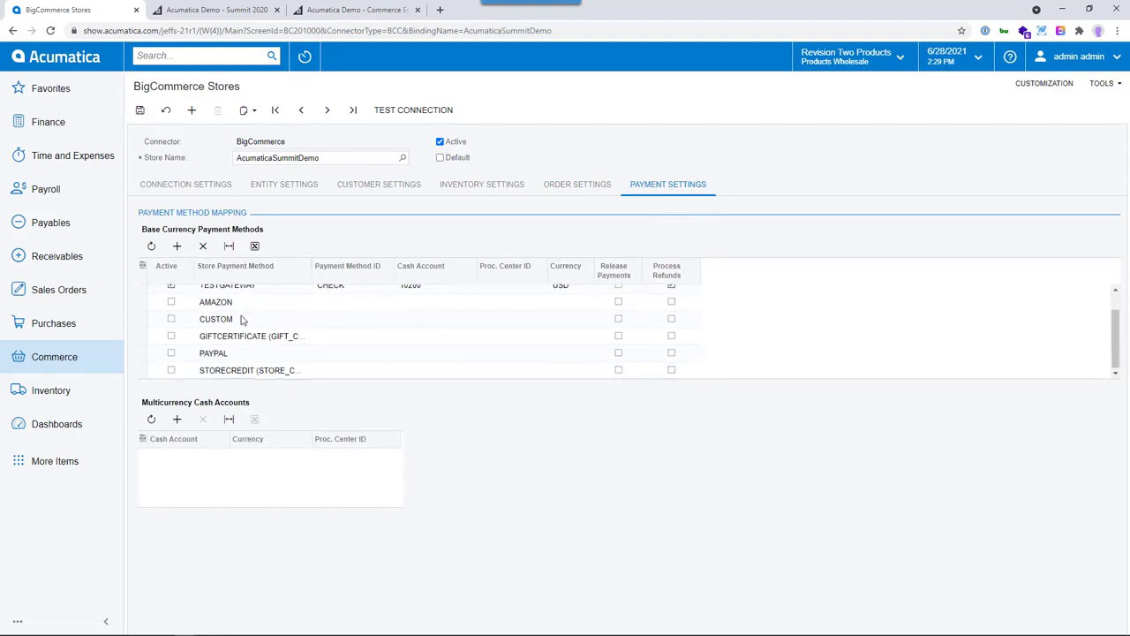
scroll(236, 325, "up", 1)
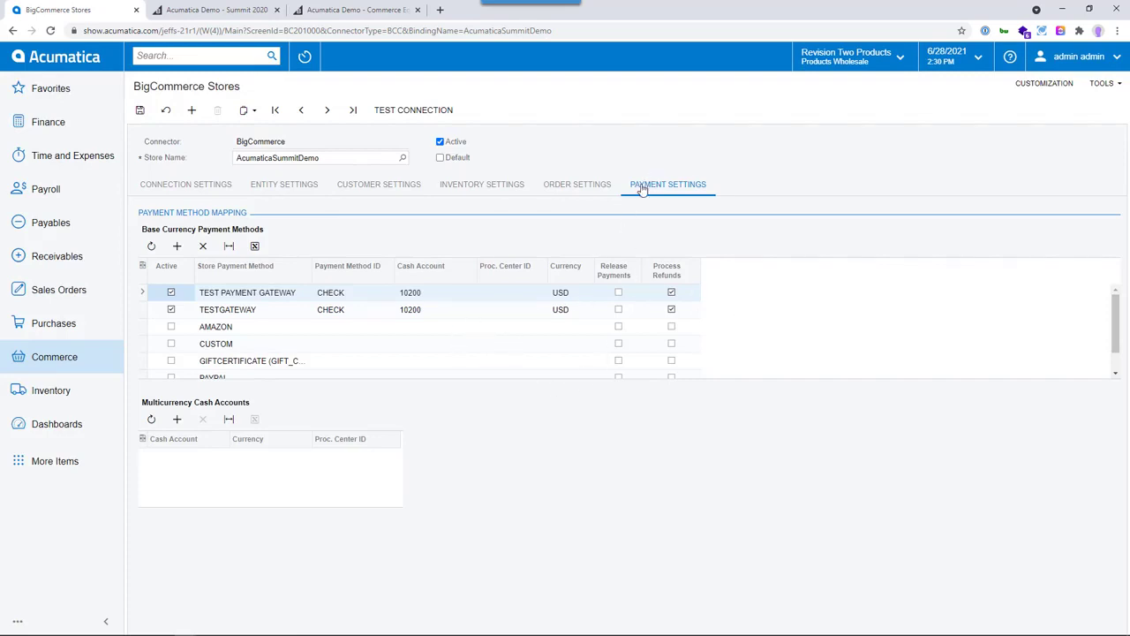
Step: Go back through the order, inventory and customer settings to review the store's entity sync settings
left_click(575, 186)
left_click(486, 187)
left_click(370, 196)
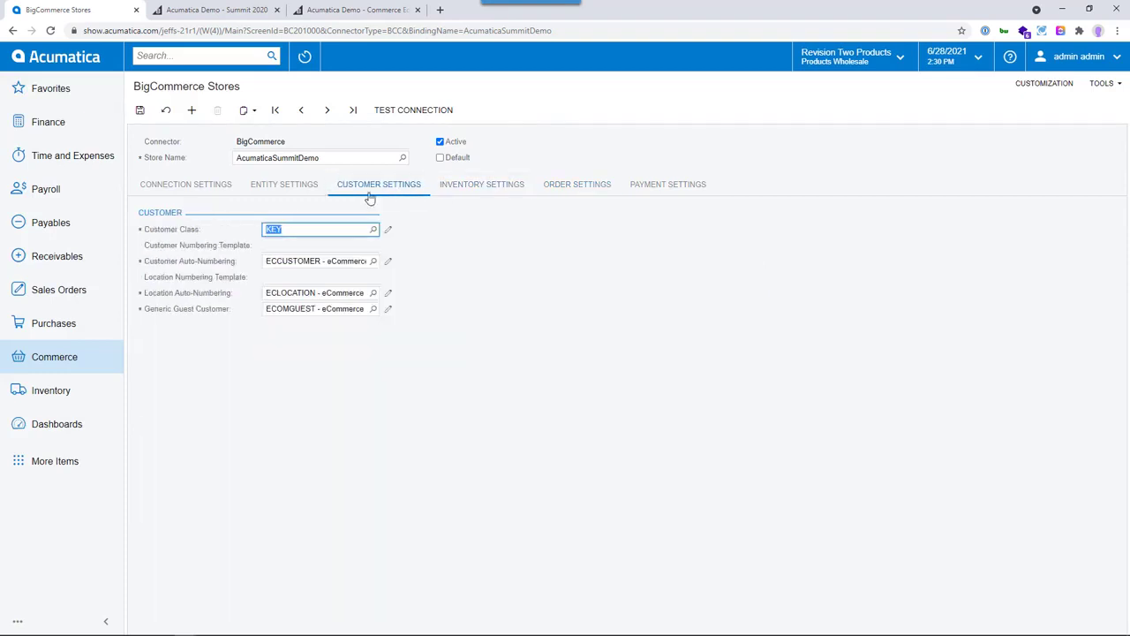
left_click(283, 186)
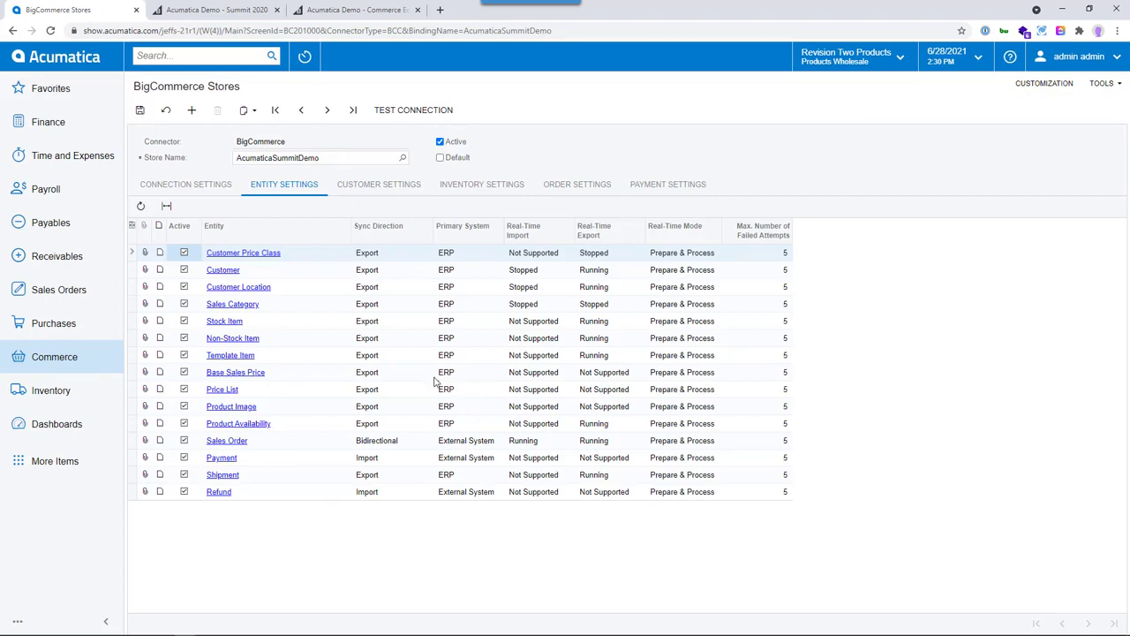
Step: Open the Entities page, discarding the unsaved store changes, and select the Sales Order entity
left_click(44, 364)
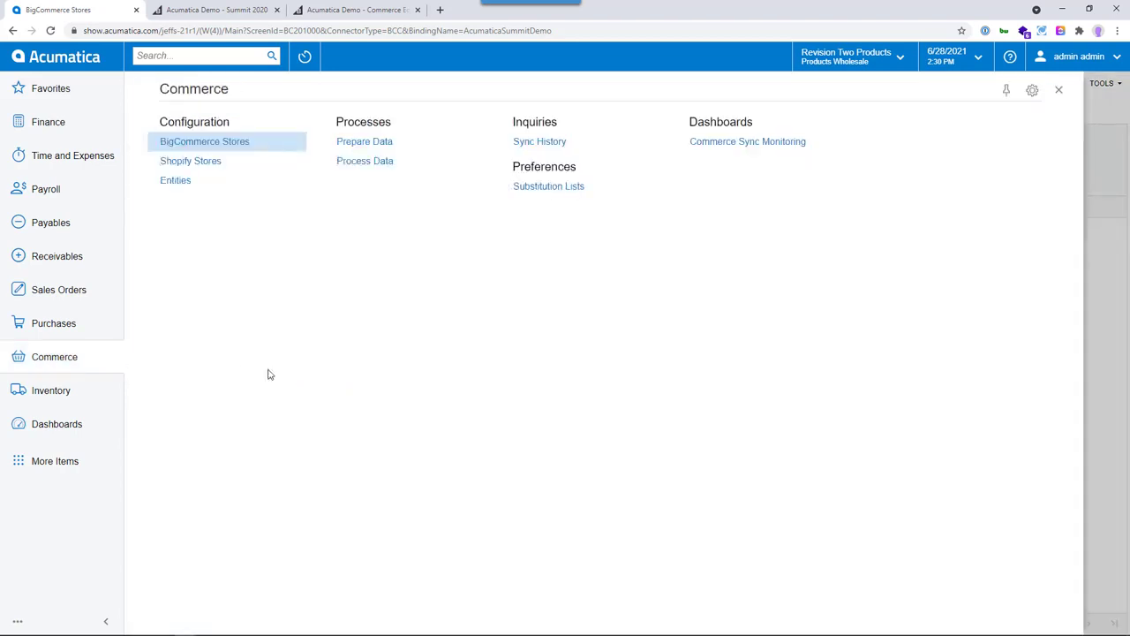
left_click(176, 183)
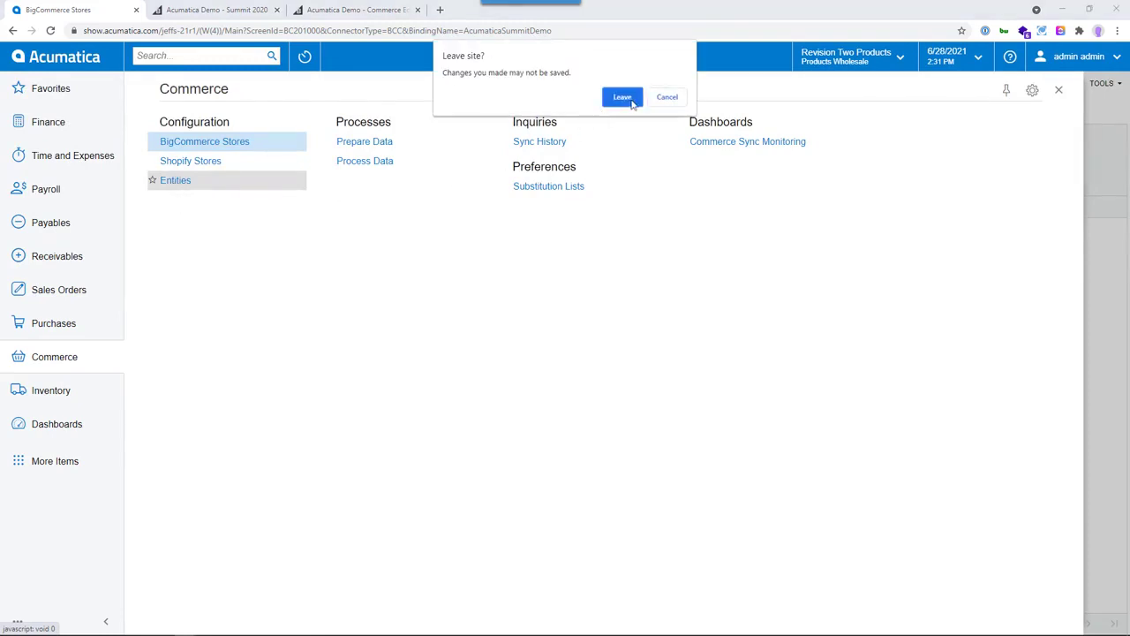
left_click(624, 97)
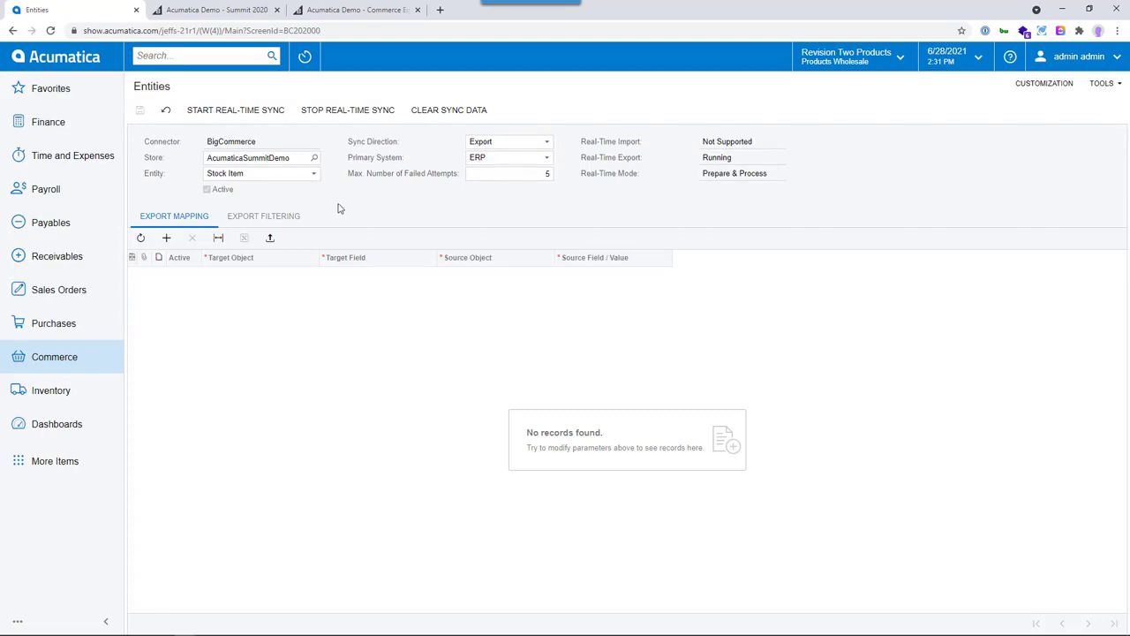
left_click(314, 175)
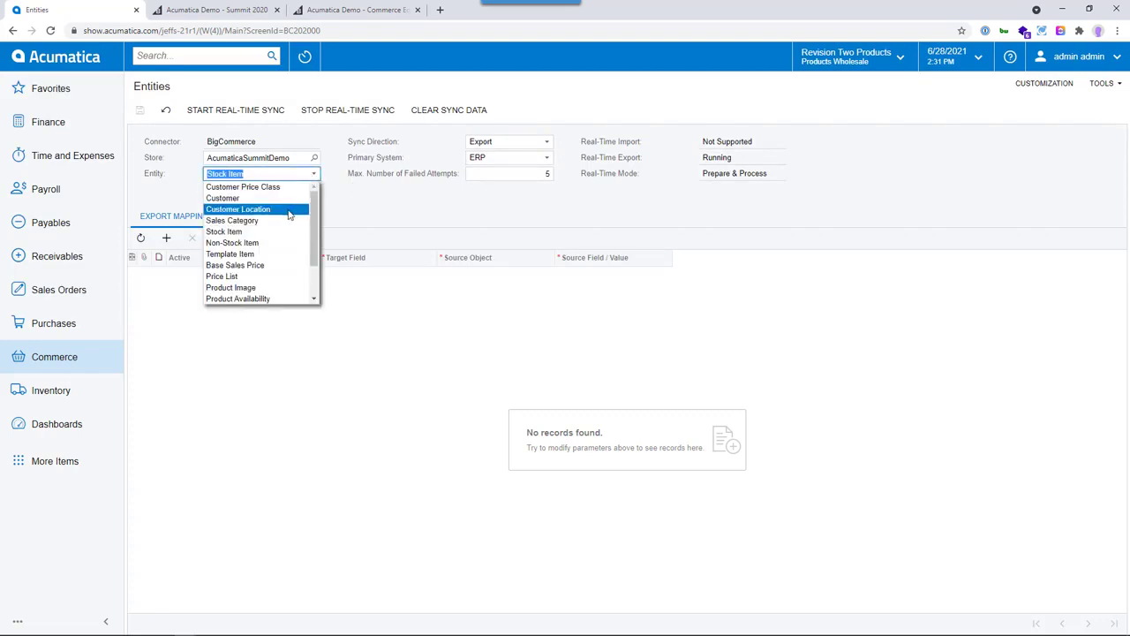
scroll(266, 265, "down", 1)
left_click(238, 264)
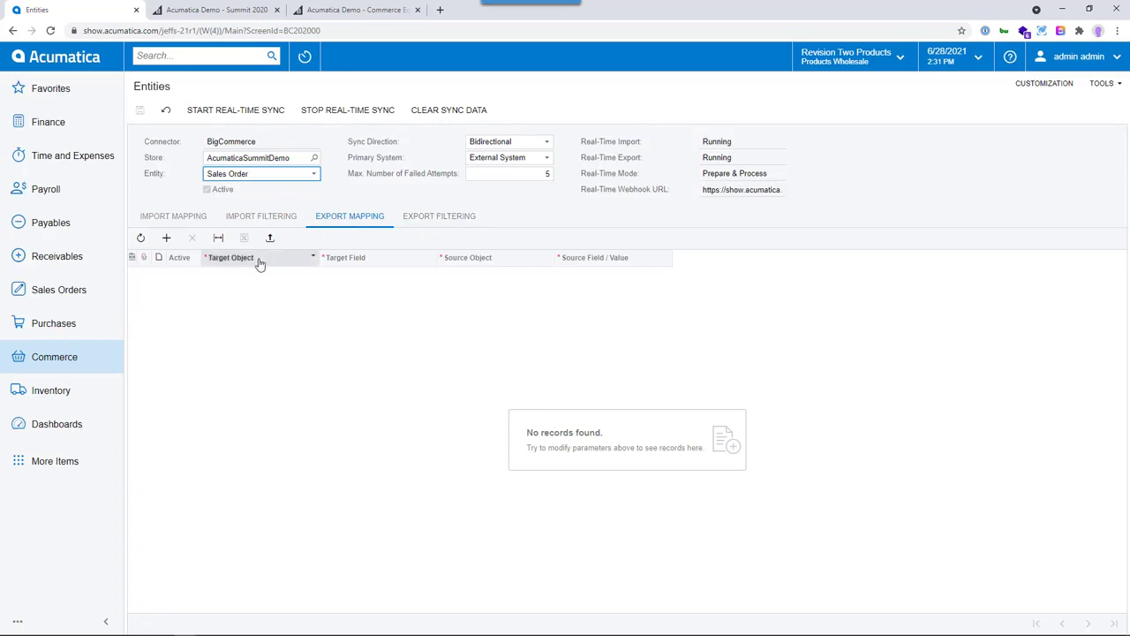
Step: Add an export mapping row for Sales Order with Order Data as the target object
left_click(167, 237)
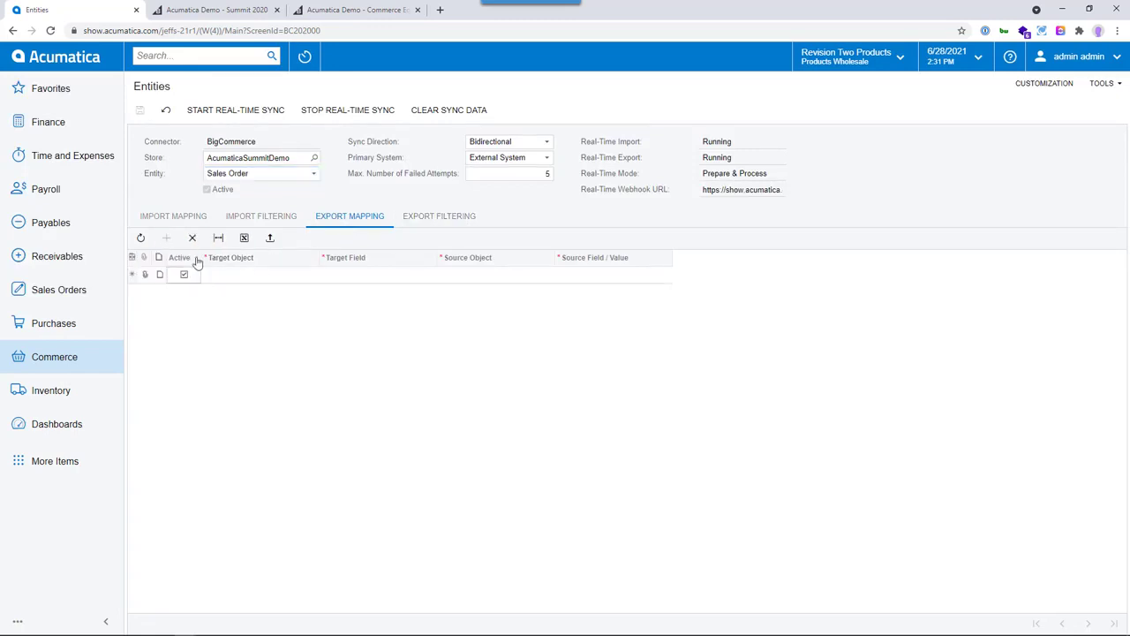
left_click(322, 278)
left_click(325, 278)
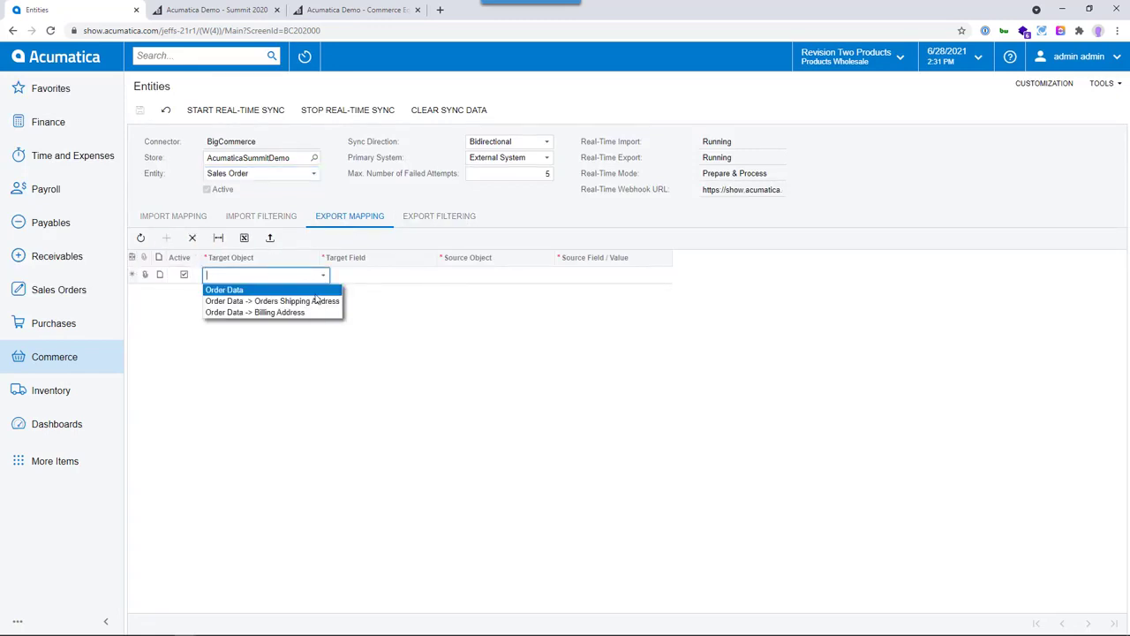
left_click(318, 291)
Step: Examine the target fields and source objects available for the Order Data mapping row
left_click(435, 279)
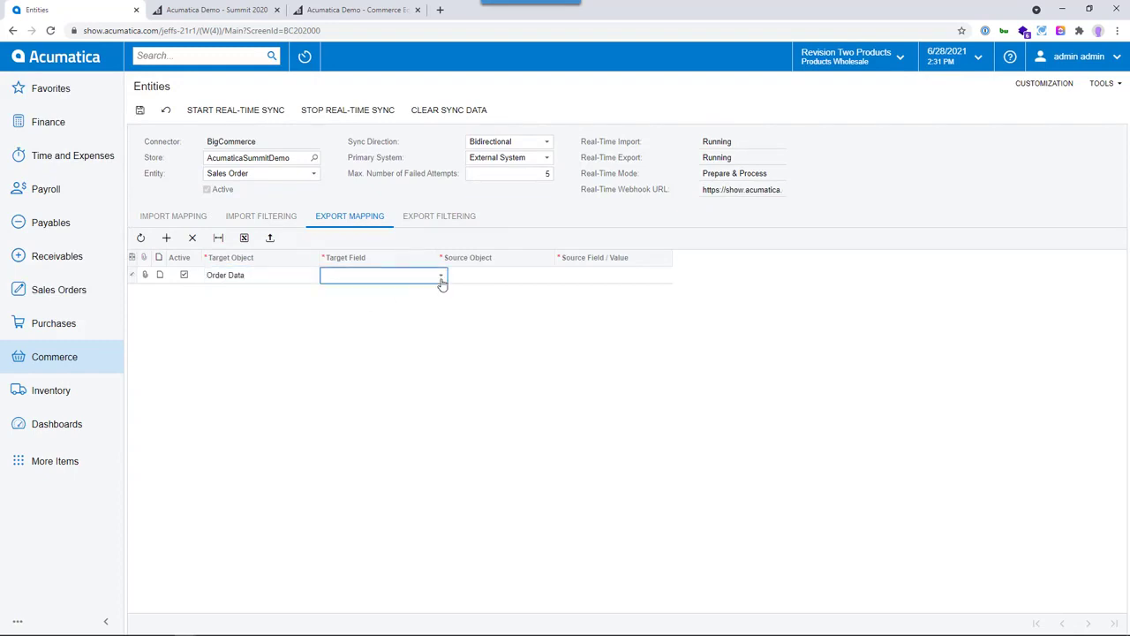
left_click(439, 279)
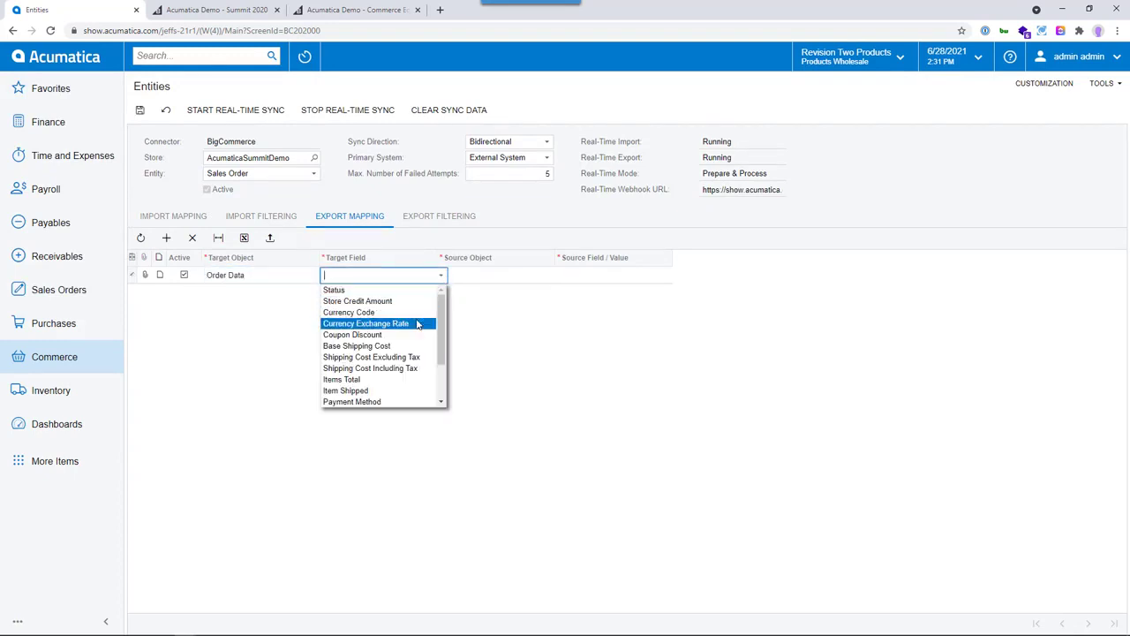
scroll(424, 323, "down", 2)
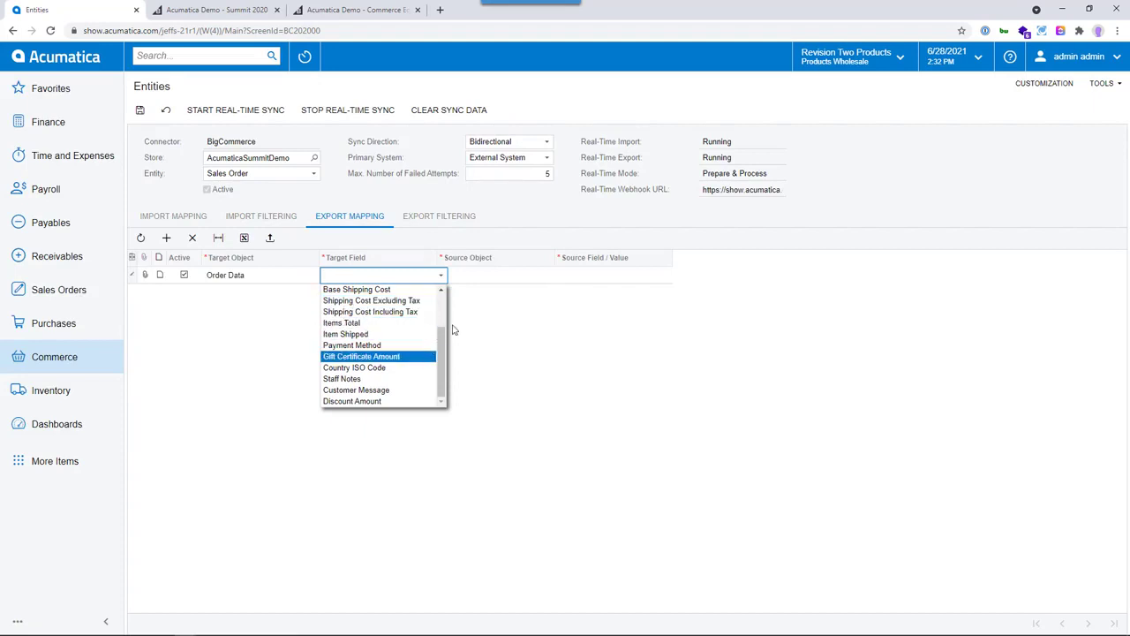
left_click(487, 278)
left_click(559, 279)
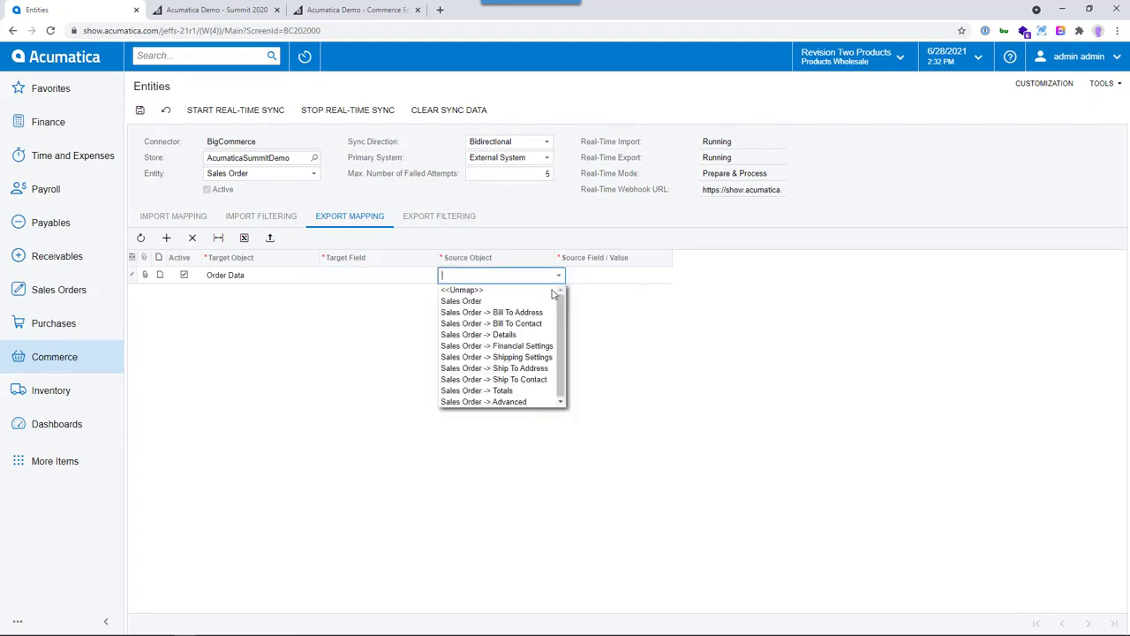
Step: Browse the internal Sales Order fields in the formula editor for Source Field / Value, and cancel without choosing one
left_click(654, 281)
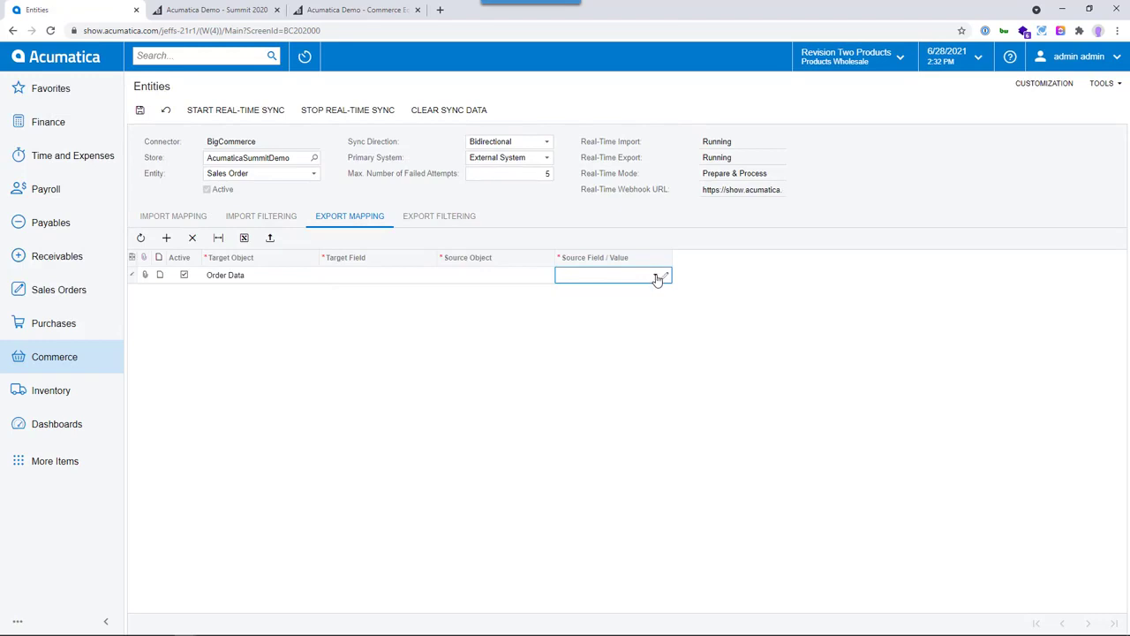
left_click(661, 277)
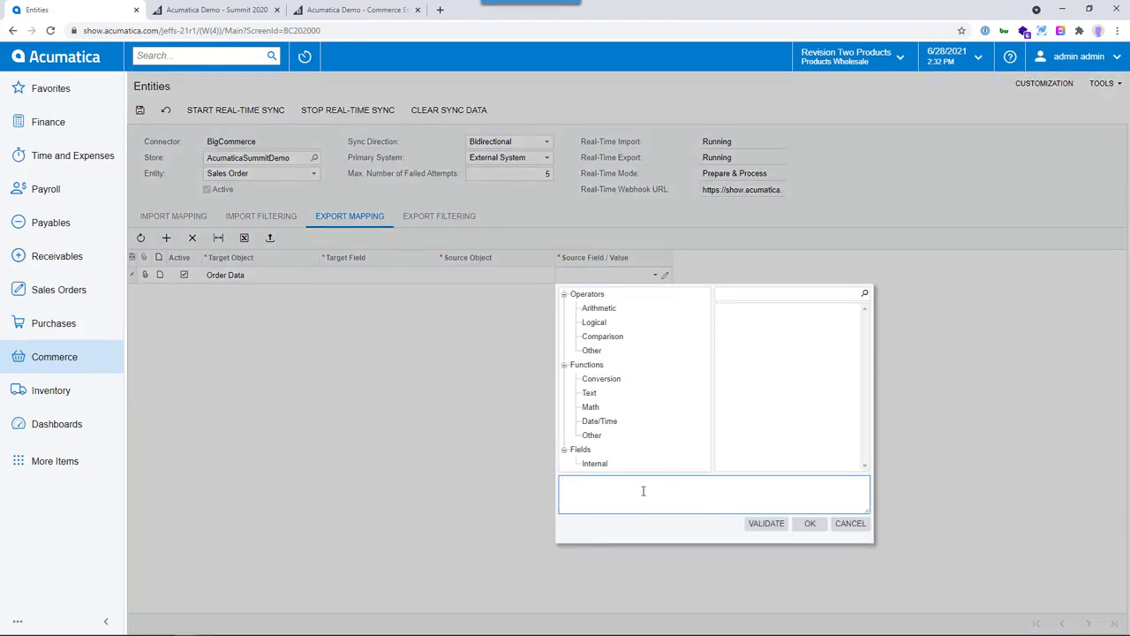
left_click(597, 463)
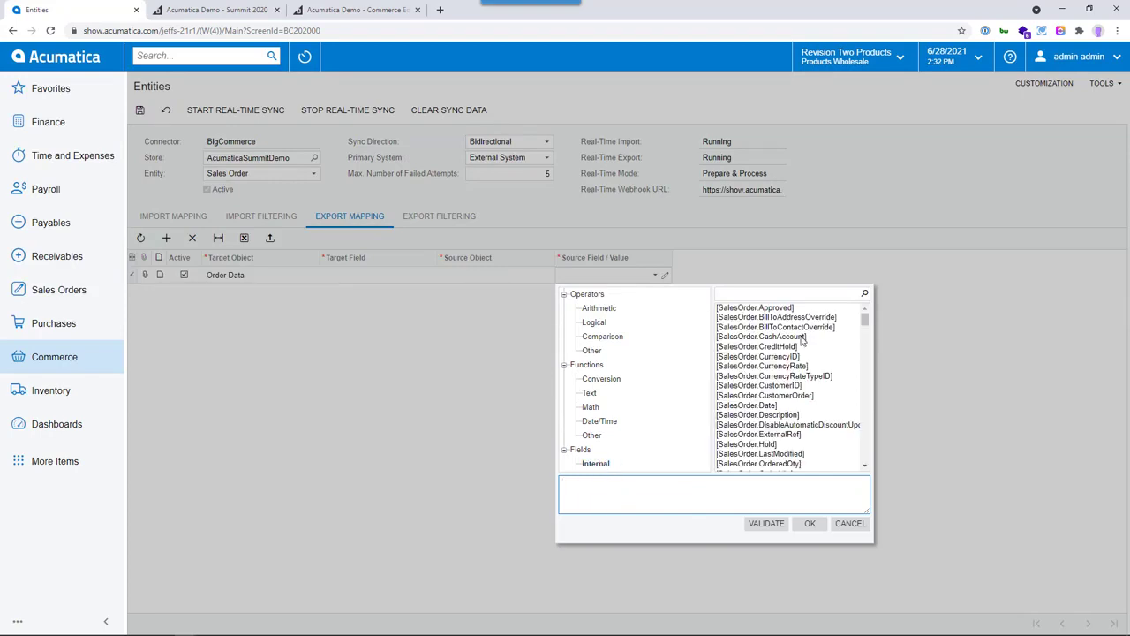
left_click_drag(865, 321, 869, 397)
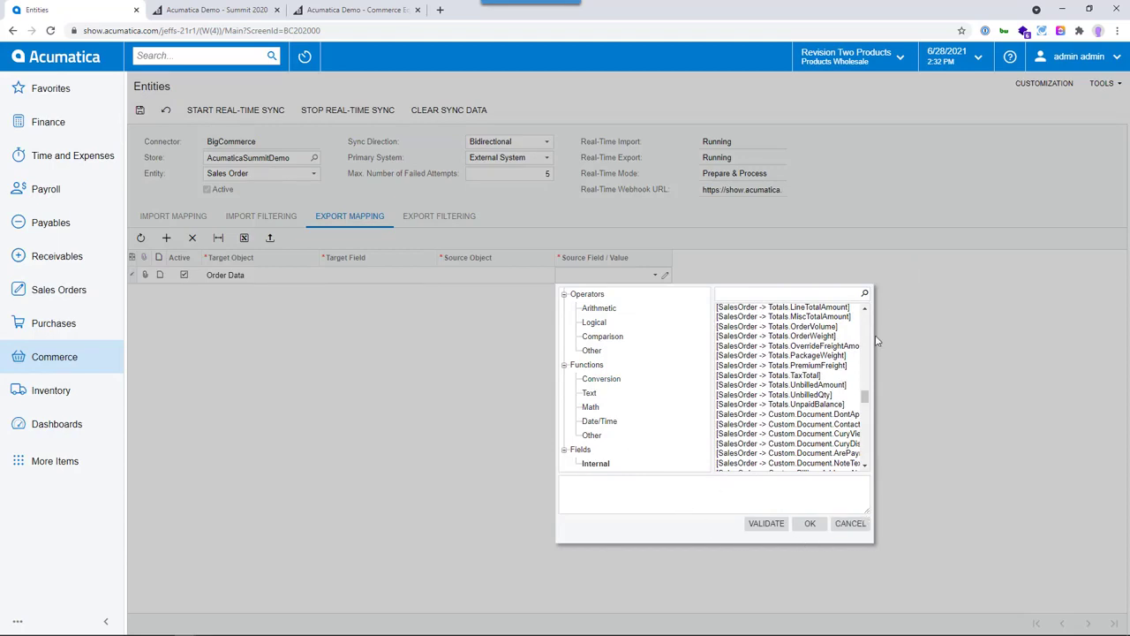
left_click(849, 523)
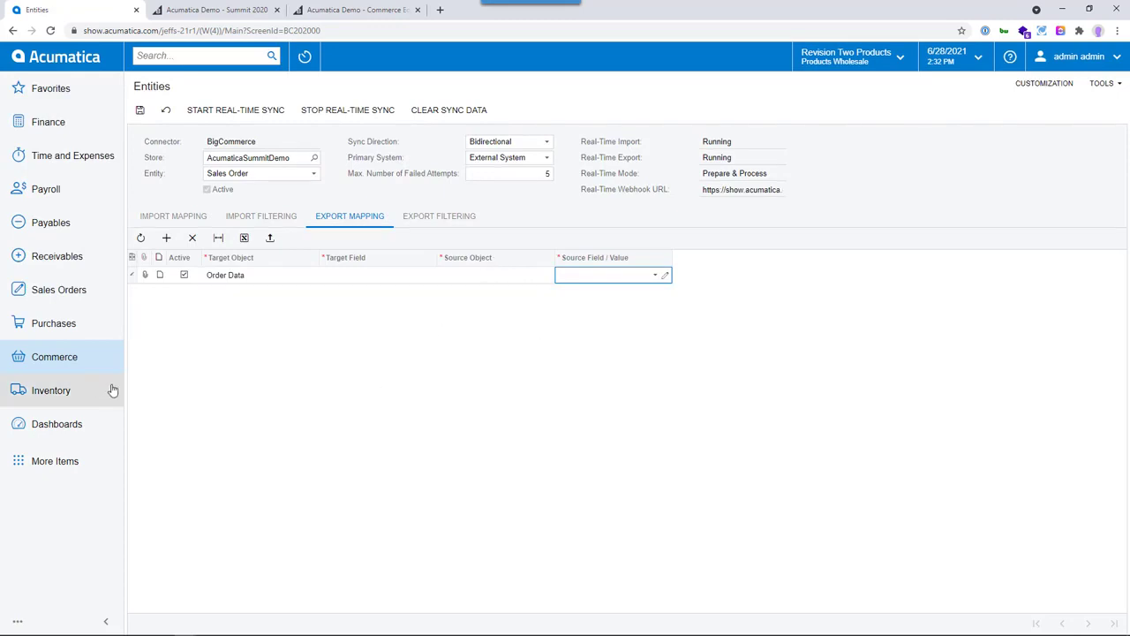
Step: Return to the BigCommerce Stores page, discarding the unsaved Sales Order export mapping
left_click(76, 357)
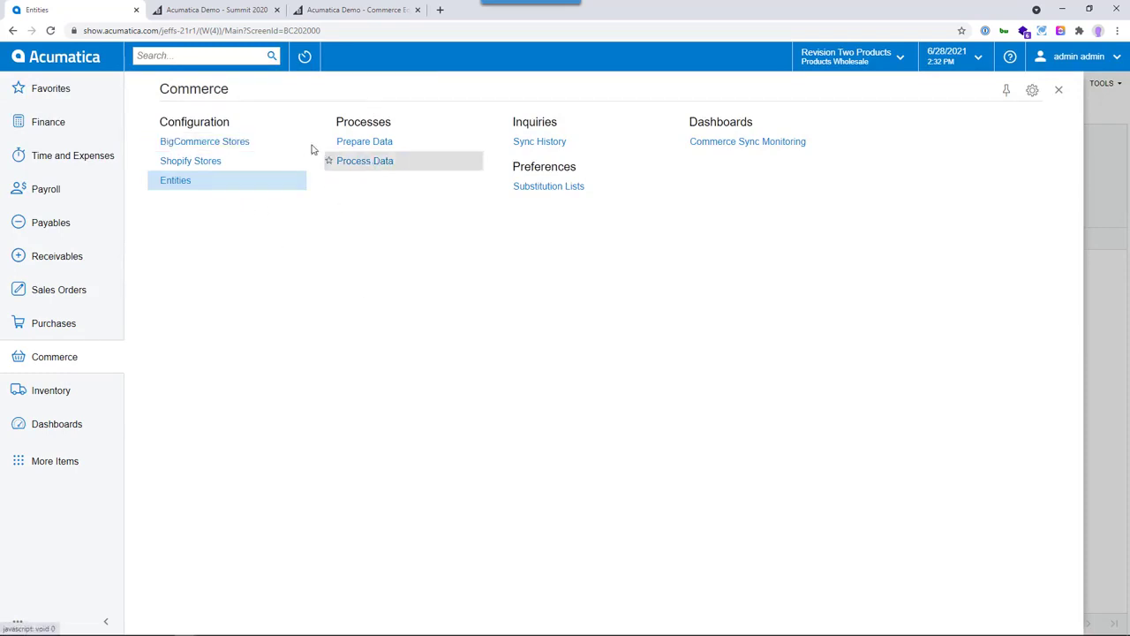
left_click(250, 141)
left_click(624, 98)
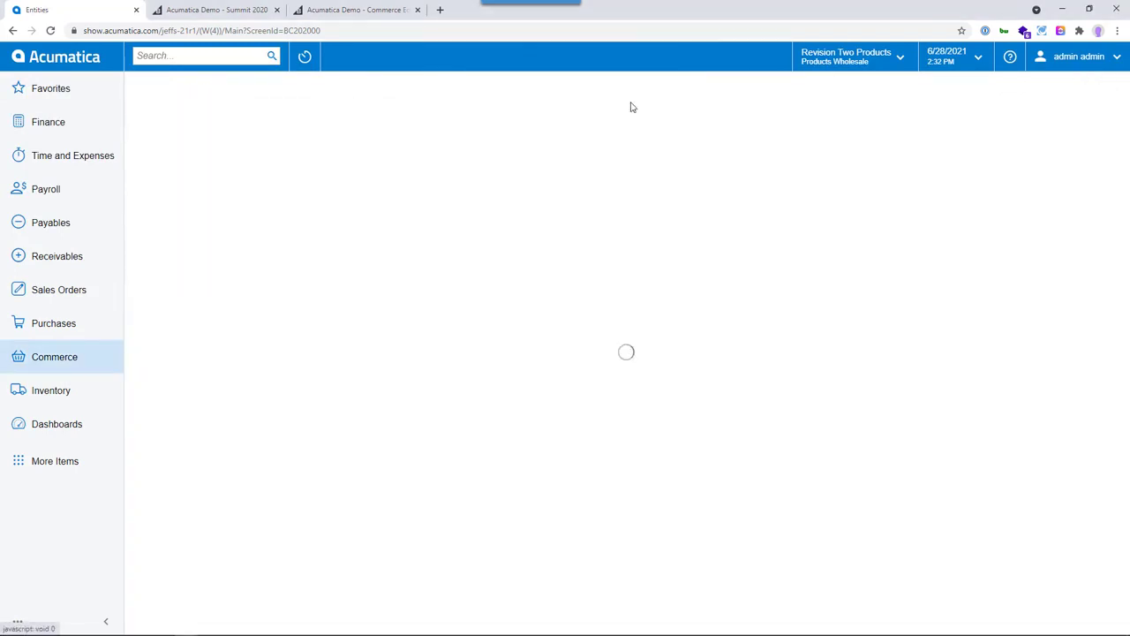